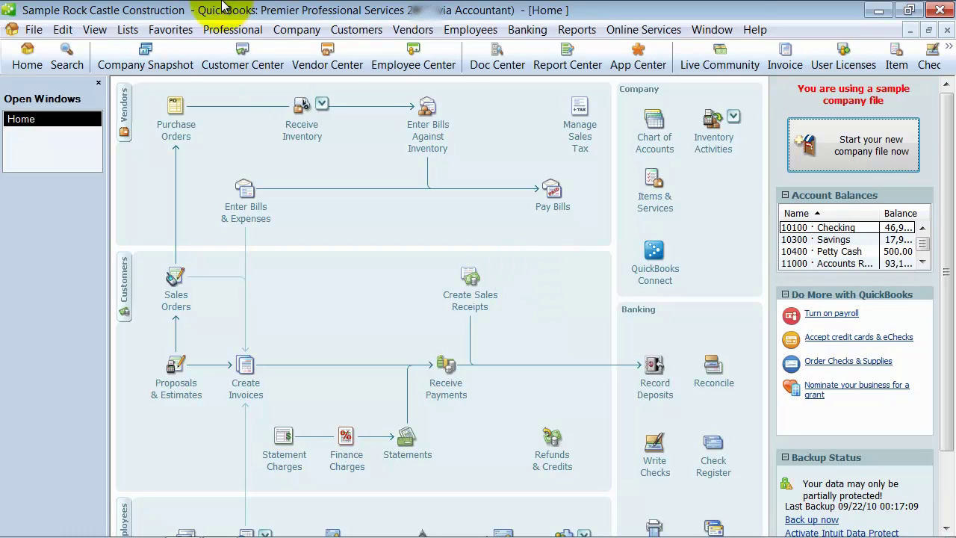
# - Open the Toggle to Another Edition picker from the File menu
pyautogui.click(31, 29)
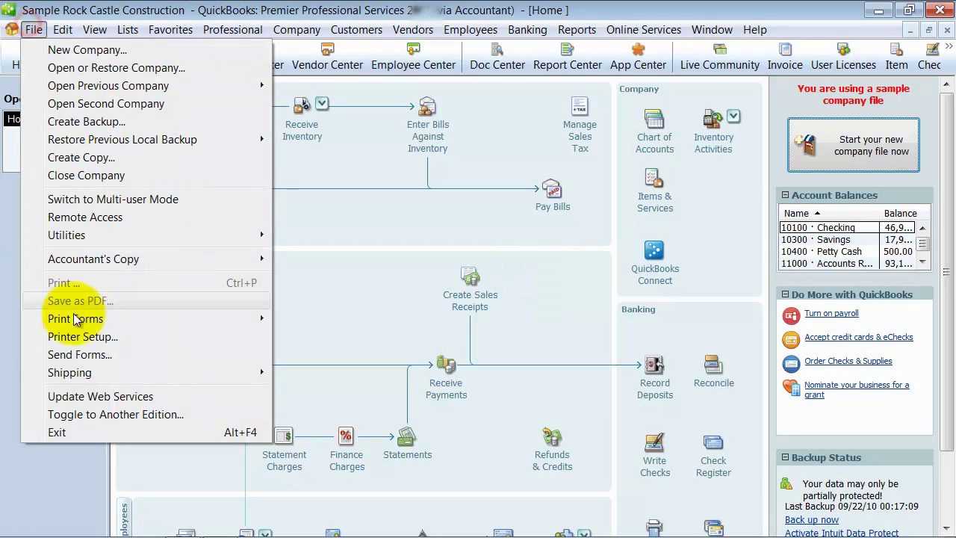
pyautogui.click(88, 415)
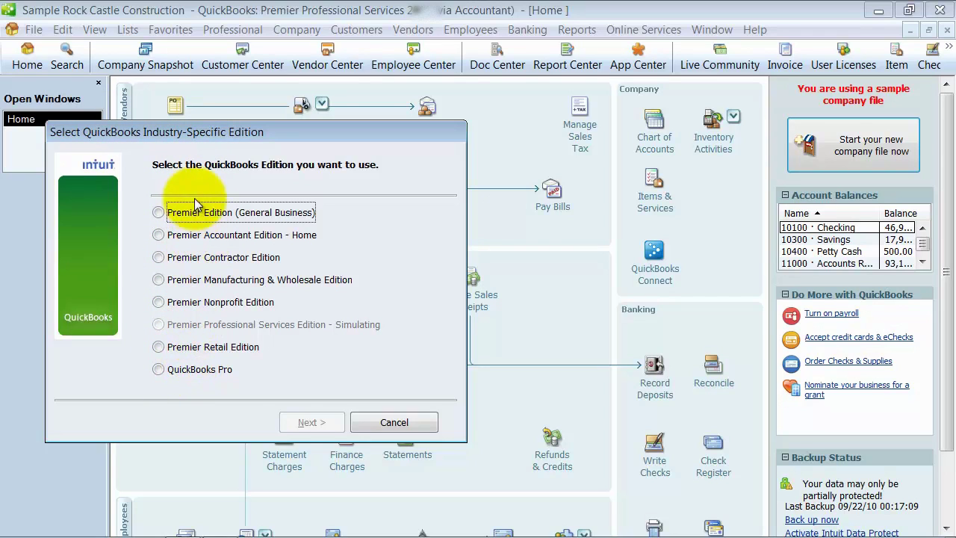
# - Cancel the Select Edition dialog without switching, then show the Professional menu's commands
pyautogui.click(387, 423)
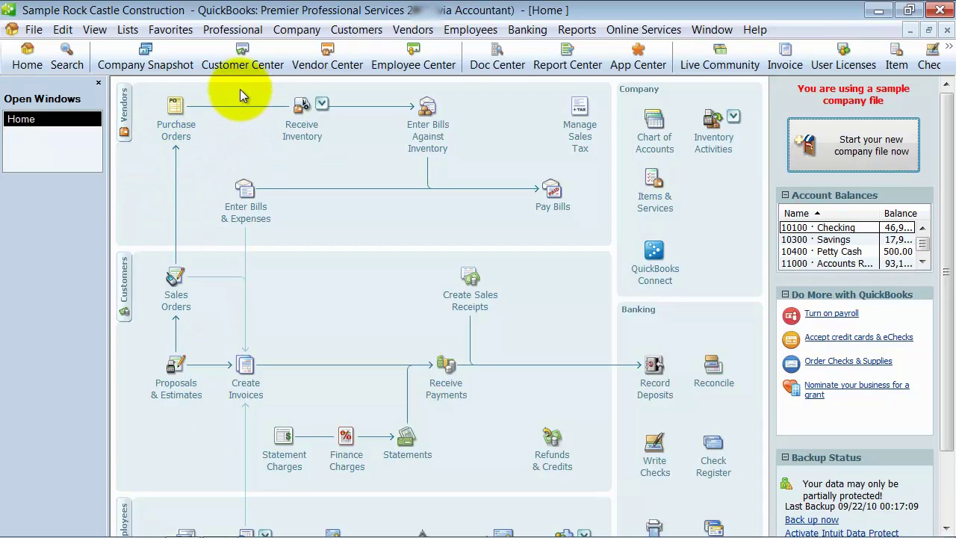
pyautogui.click(222, 34)
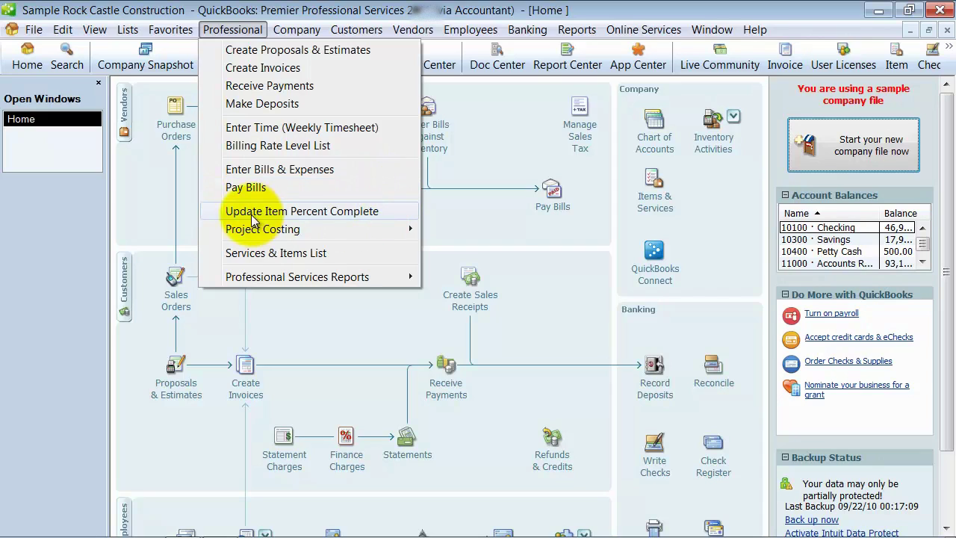
# - Review Update Item Percent Complete items and the Show customer/job filter, then close unchanged
pyautogui.click(360, 213)
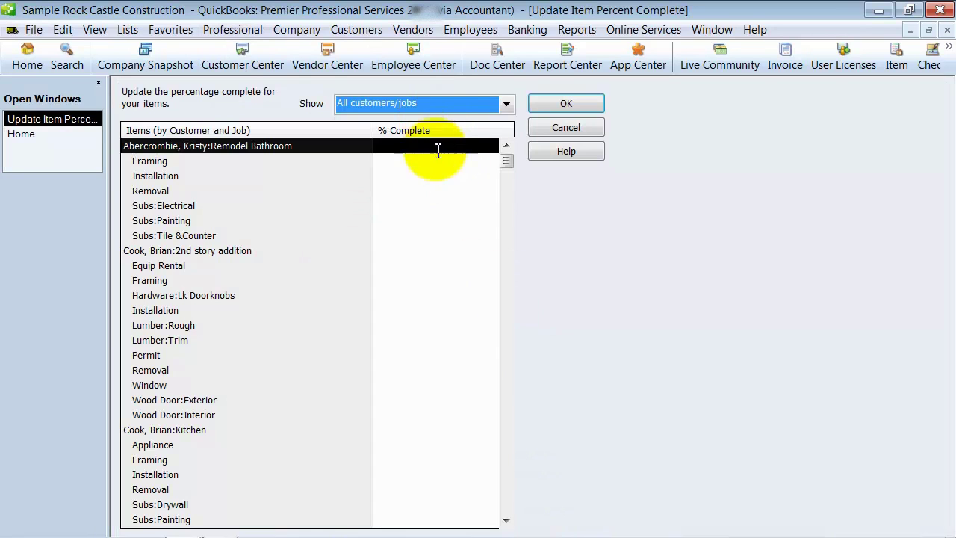
pyautogui.scroll(-1, 442, 172)
pyautogui.scroll(-2, 442, 194)
pyautogui.scroll(-3, 442, 217)
pyautogui.scroll(-1, 442, 223)
pyautogui.scroll(-2, 442, 224)
pyautogui.scroll(1, 442, 225)
pyautogui.scroll(3, 442, 228)
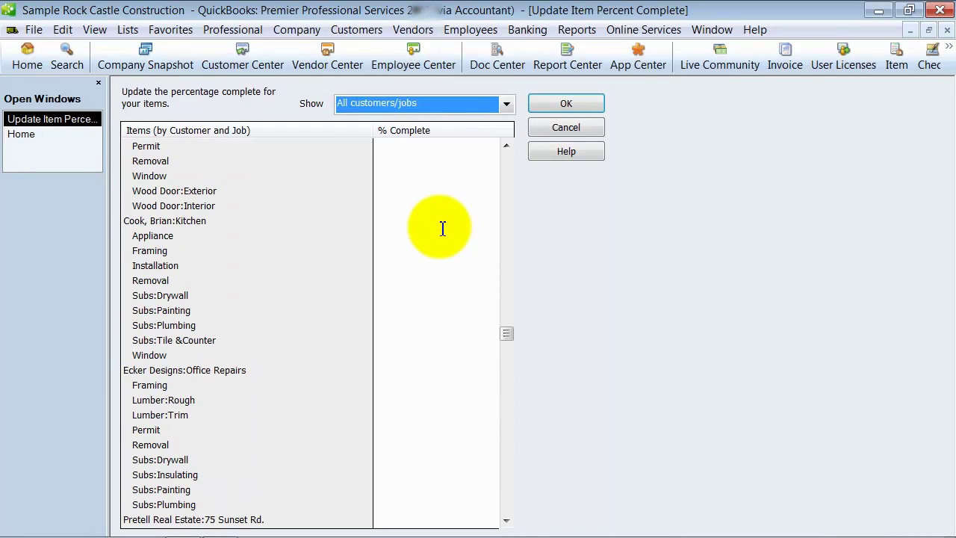
pyautogui.scroll(3, 442, 228)
pyautogui.scroll(1, 437, 217)
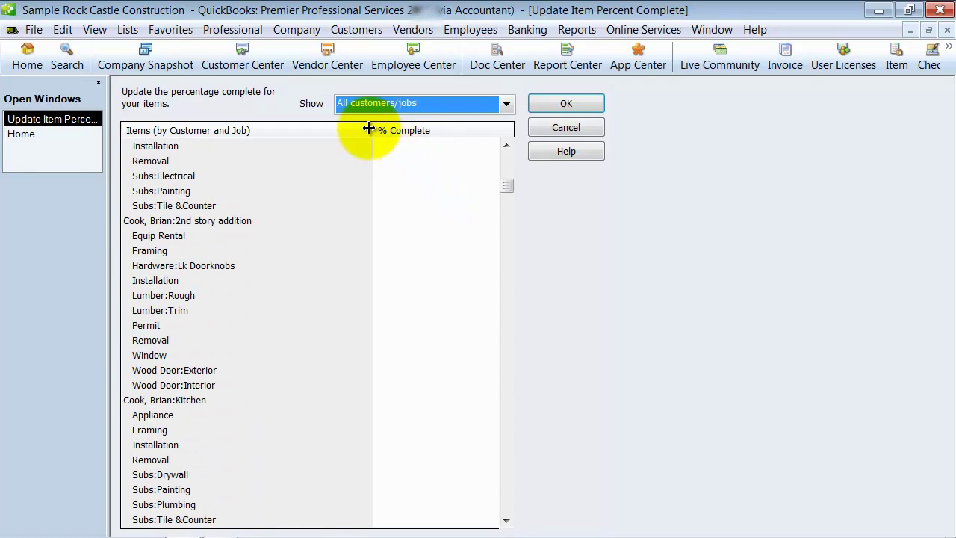
pyautogui.click(507, 104)
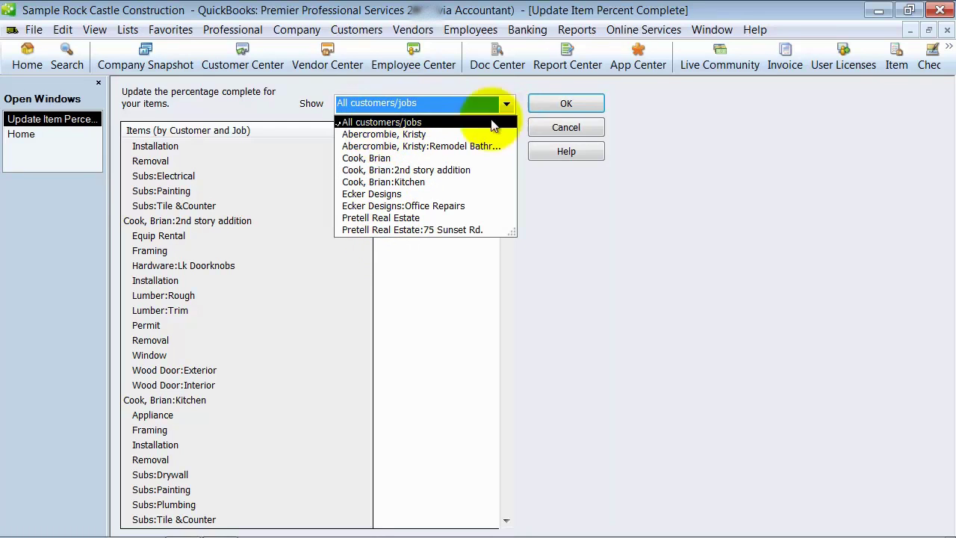
pyautogui.click(565, 104)
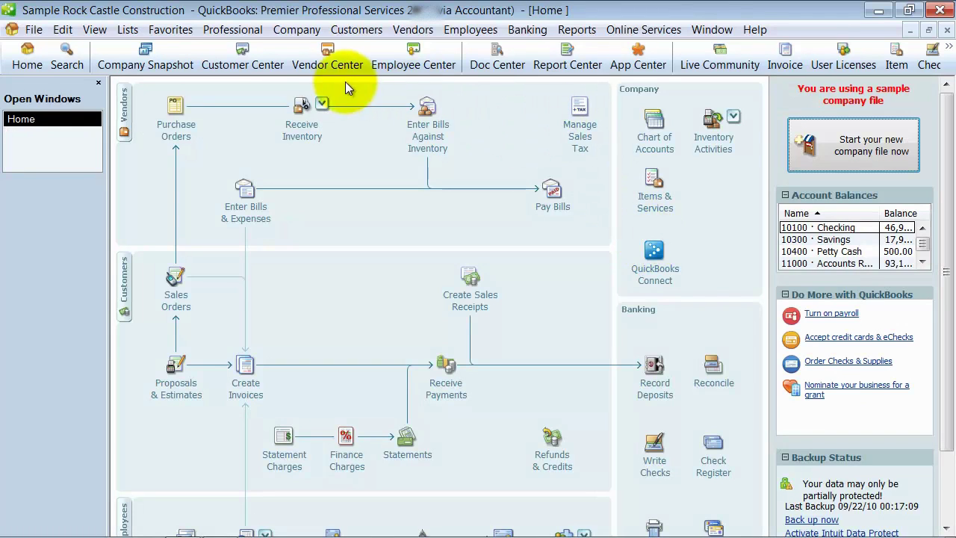
# - Run Project Costing > Item Profitability, review its cost and revenue figures, then close it
pyautogui.click(238, 30)
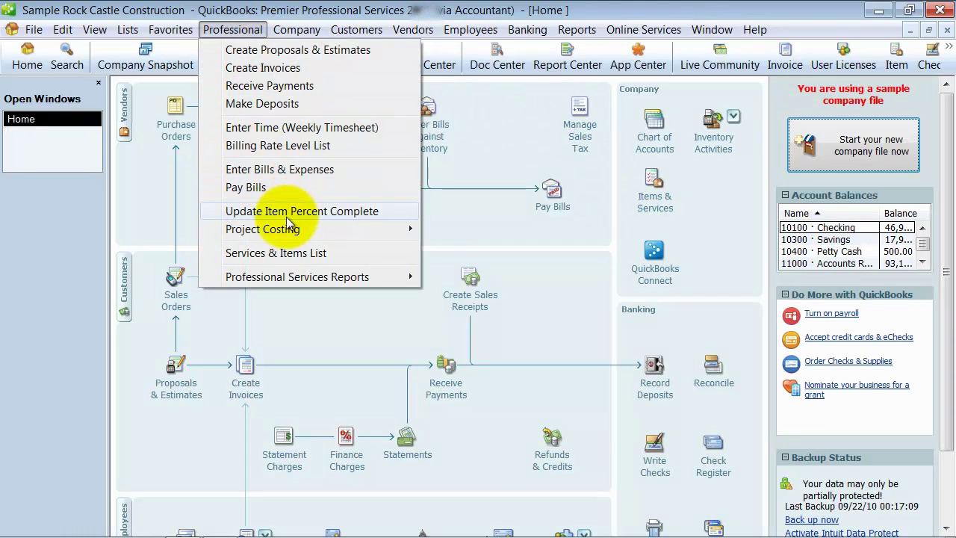
pyautogui.moveTo(262, 230)
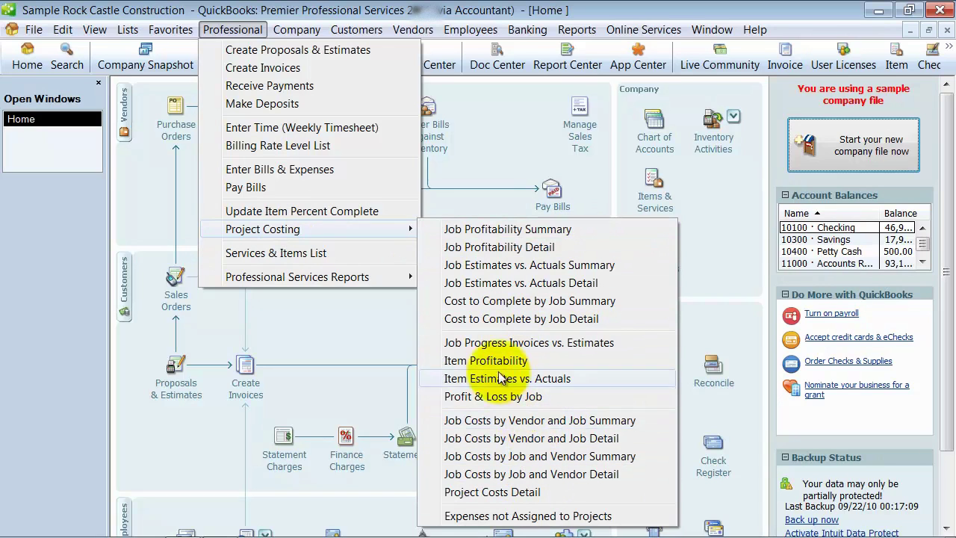
pyautogui.click(463, 360)
pyautogui.scroll(-3, 608, 303)
pyautogui.scroll(-2, 609, 303)
pyautogui.scroll(-1, 608, 302)
pyautogui.scroll(-3, 607, 301)
pyautogui.scroll(-3, 607, 301)
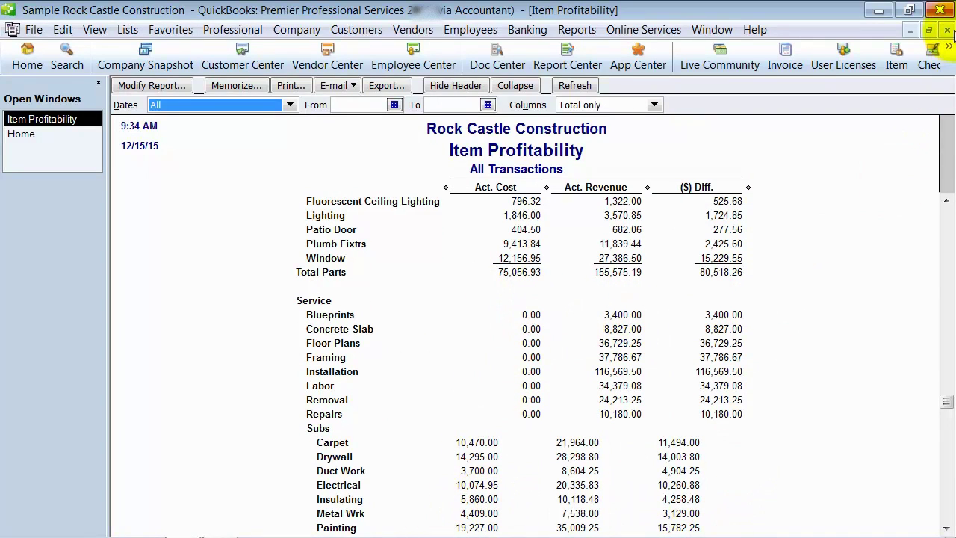
pyautogui.click(947, 30)
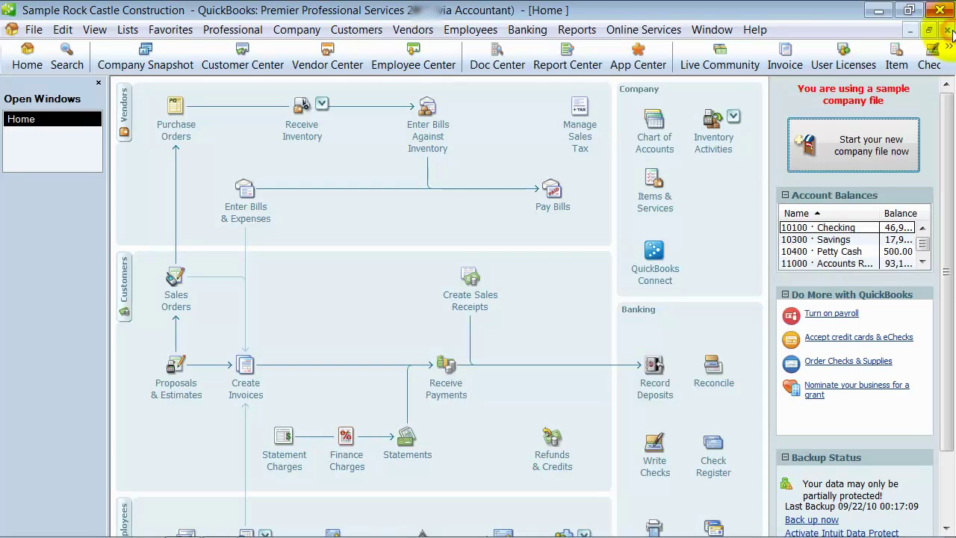
# - Run the Billed/Unbilled Hours by Person and Project report for November 2015
pyautogui.click(230, 30)
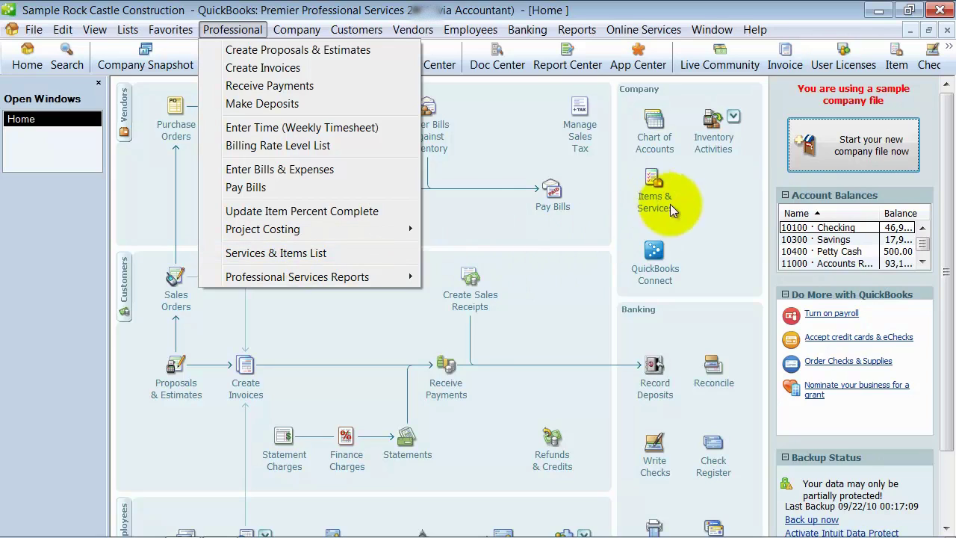
pyautogui.moveTo(298, 277)
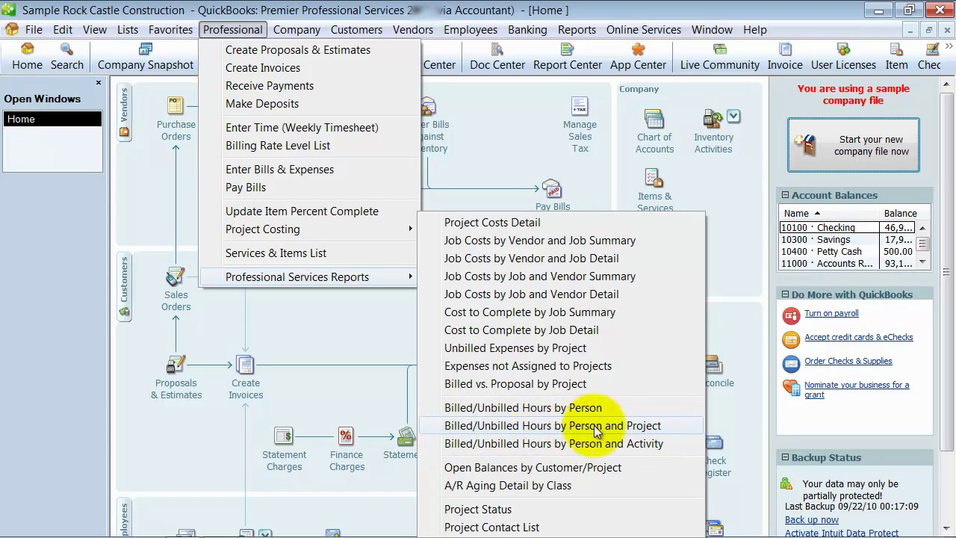
pyautogui.click(640, 425)
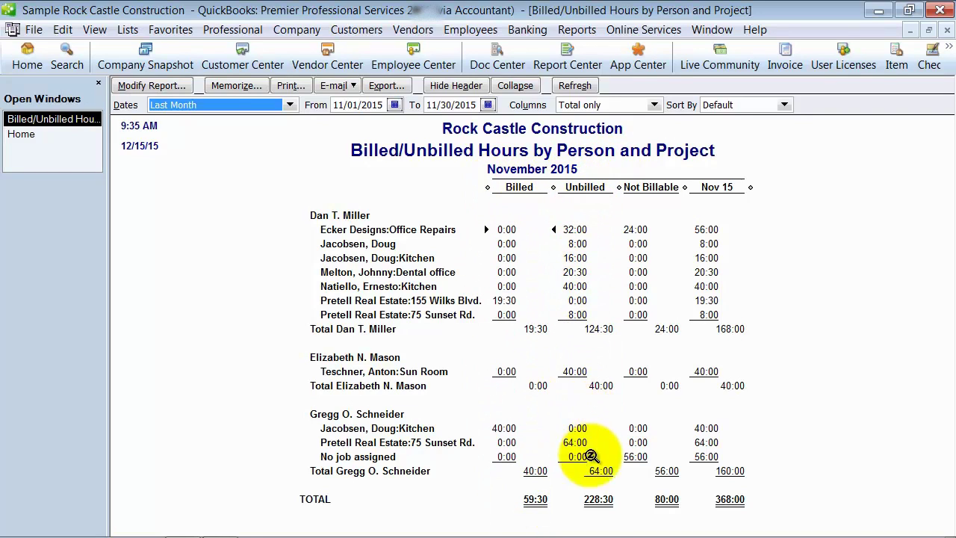
pyautogui.click(598, 499)
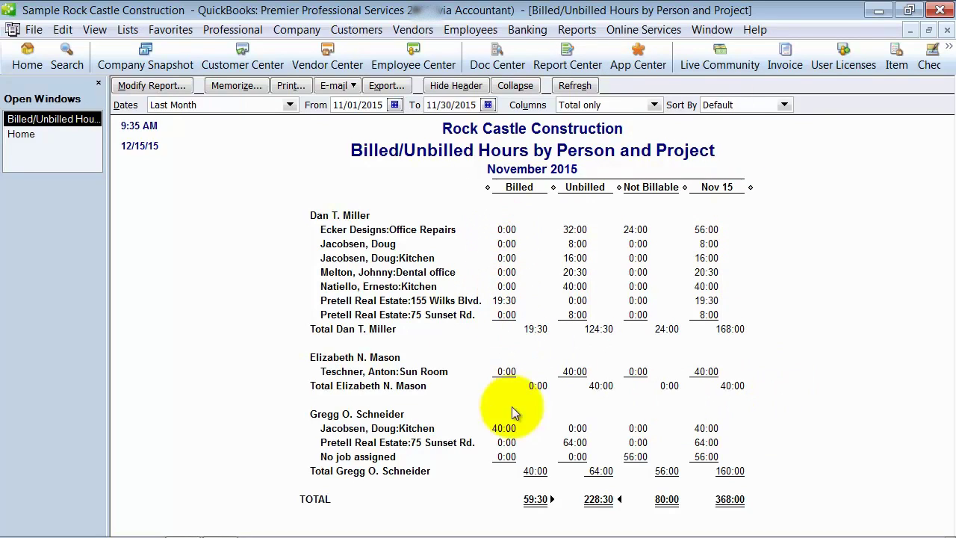
# - Close the hours report, browse Reports > Project Costing, and dismiss the menu unused
pyautogui.click(946, 29)
pyautogui.click(576, 30)
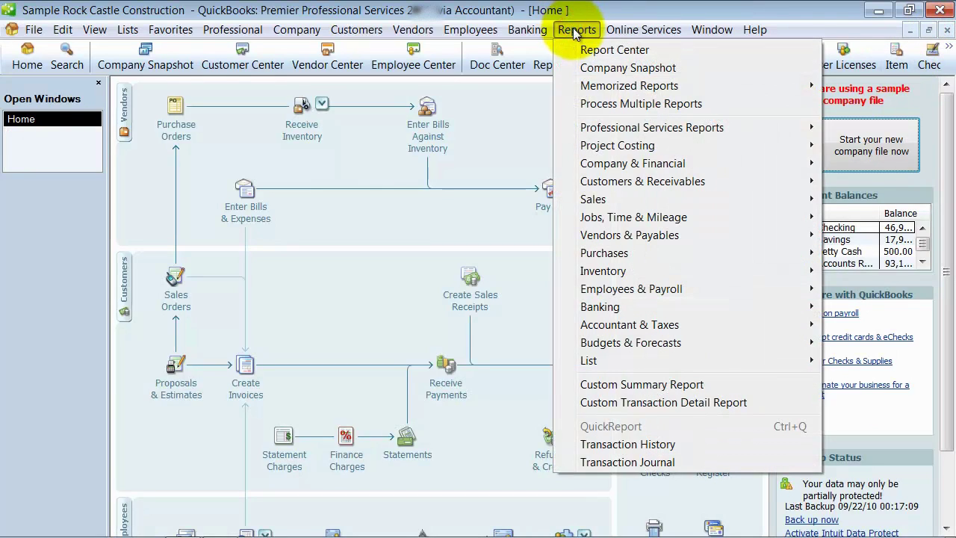
pyautogui.moveTo(617, 146)
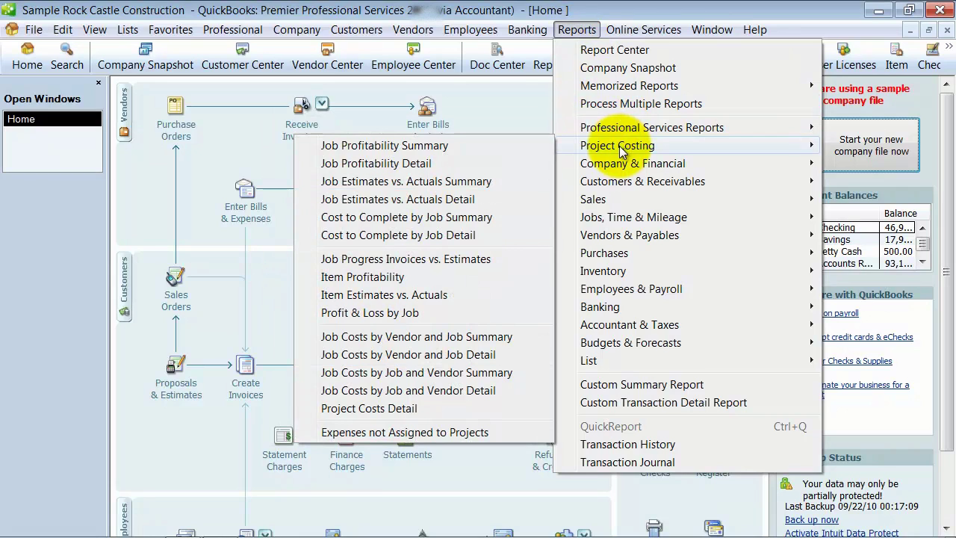
pyautogui.click(228, 144)
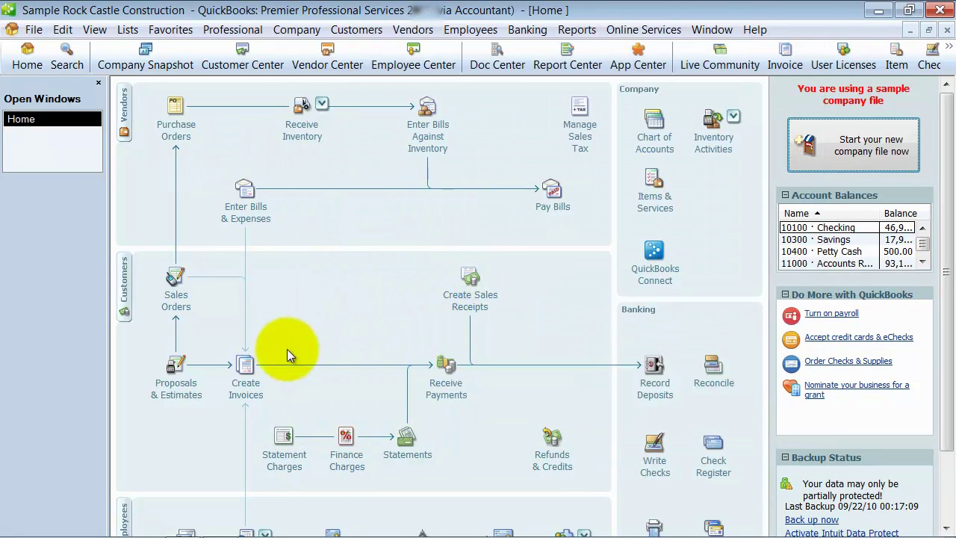